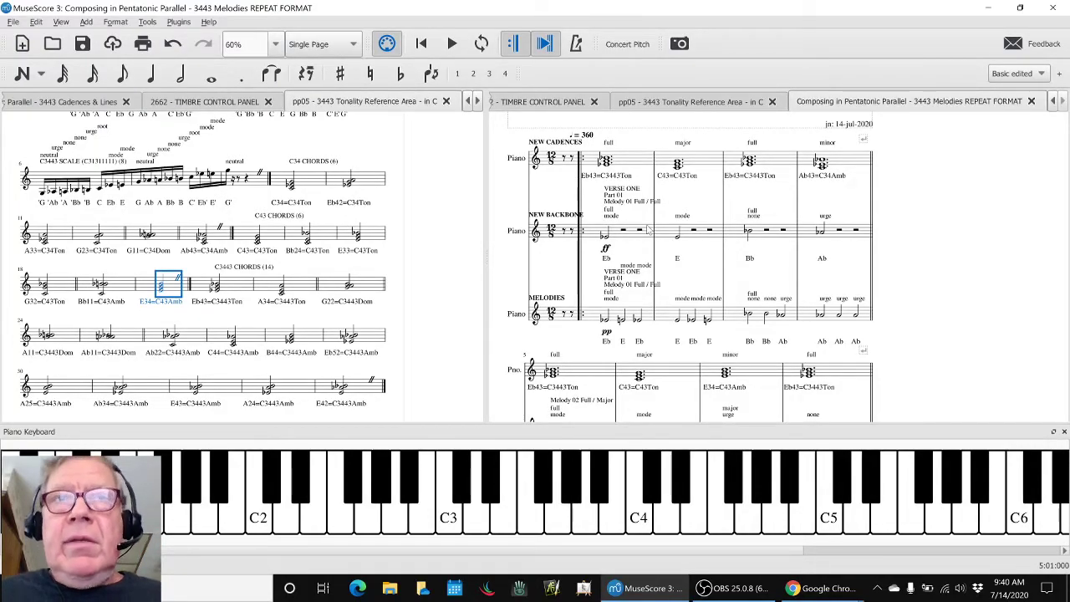
Check the OBS streaming window and minimize it, then switch toward the notes spreadsheet
key("alt+Tab")
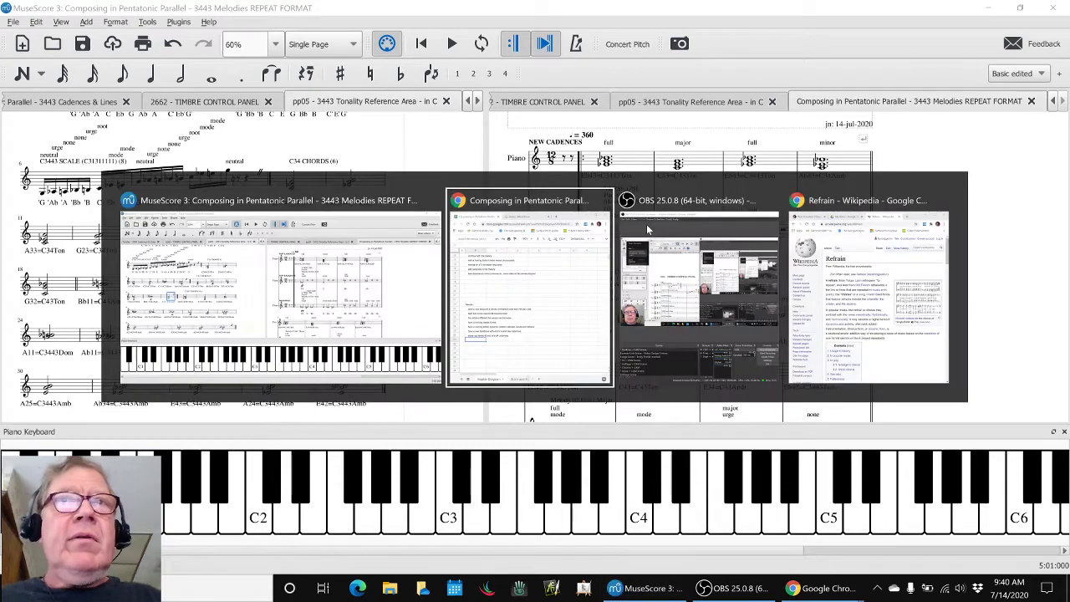
key("alt+Tab")
left_click(648, 230)
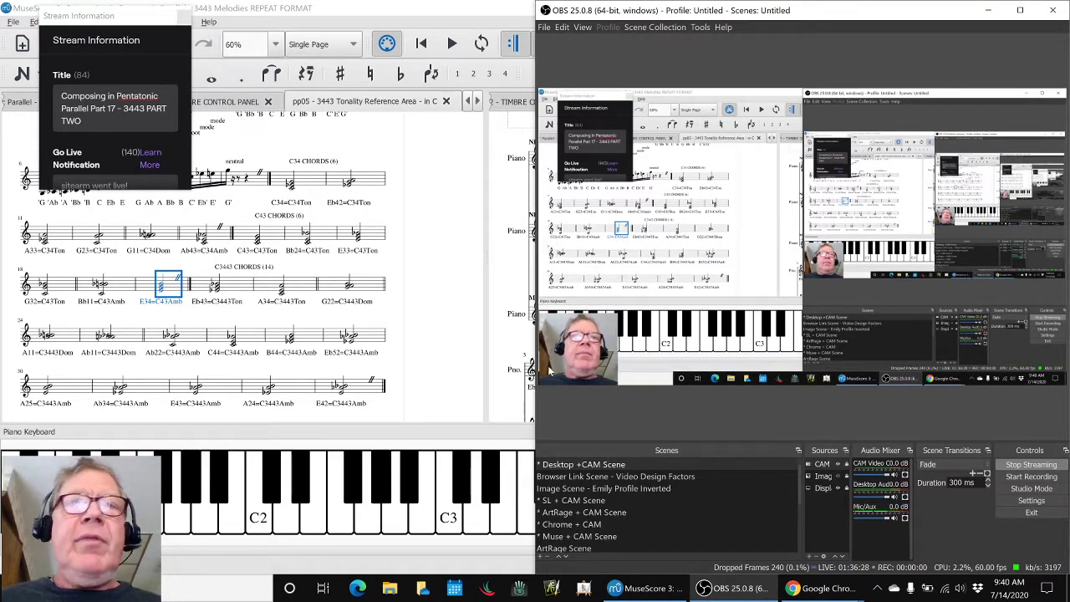
left_click(721, 590)
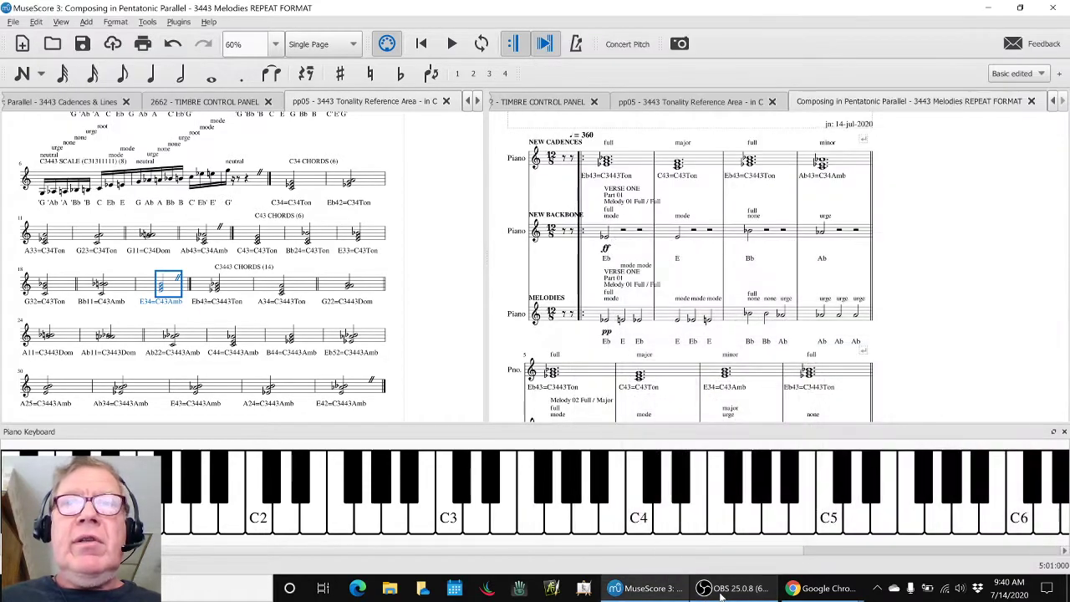
key("alt+Tab")
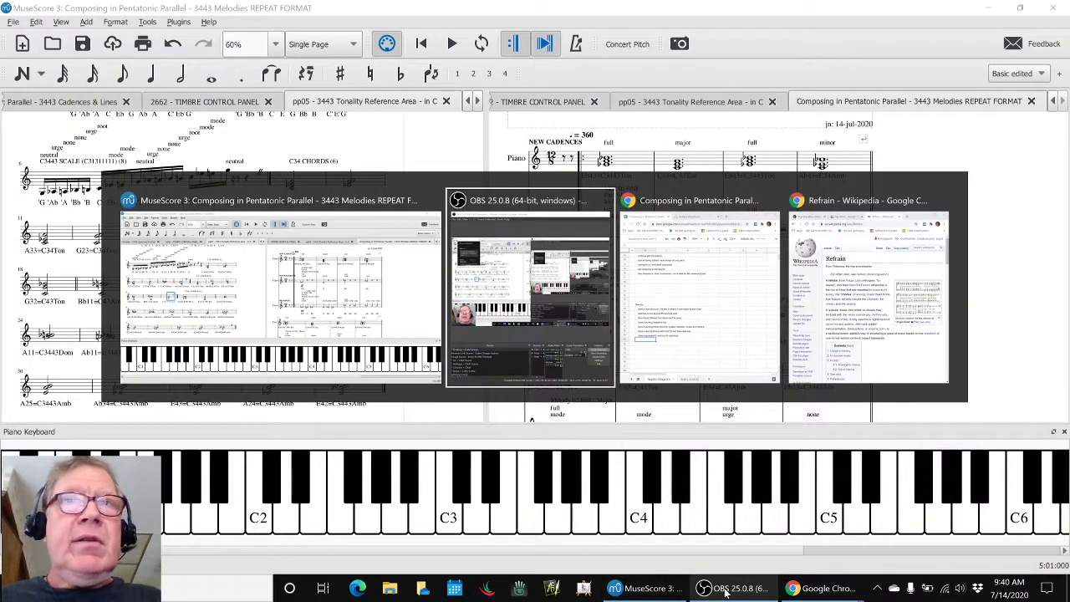
key("alt+Tab")
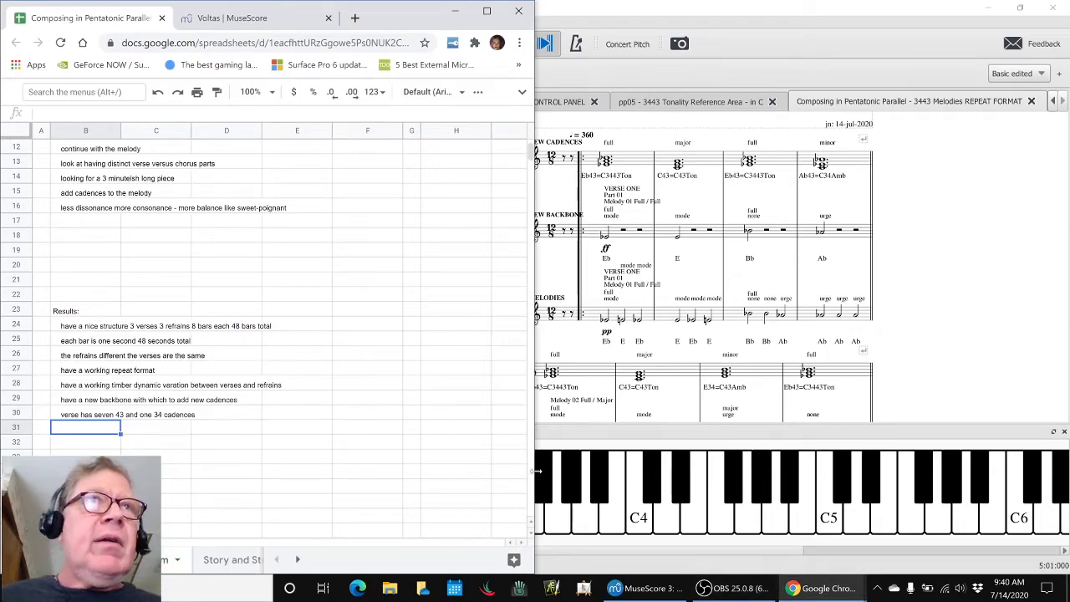
scroll(287, 368, "up", 4)
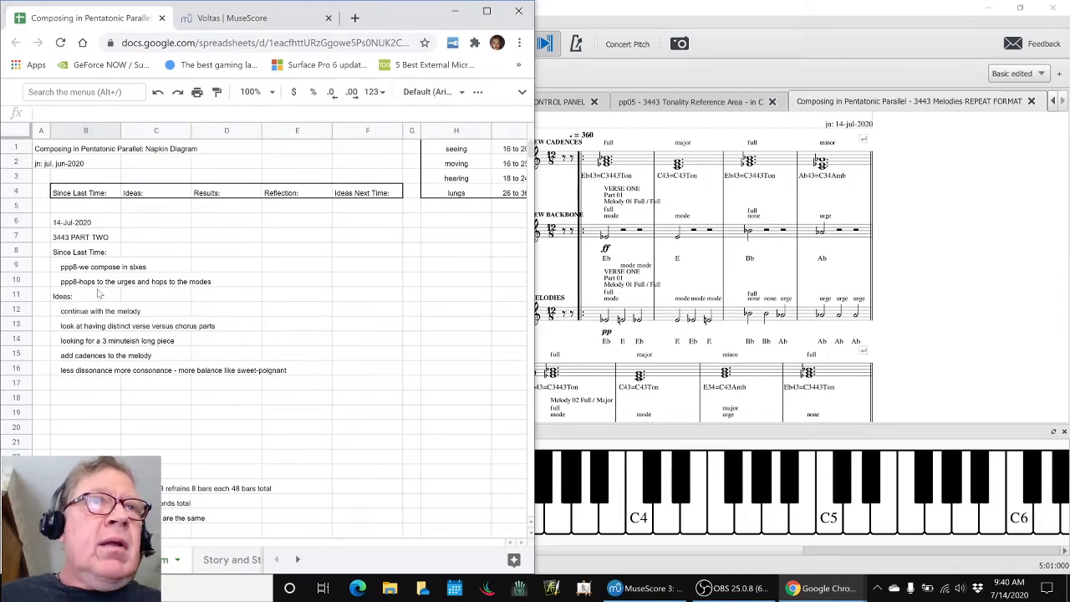
left_click(84, 315)
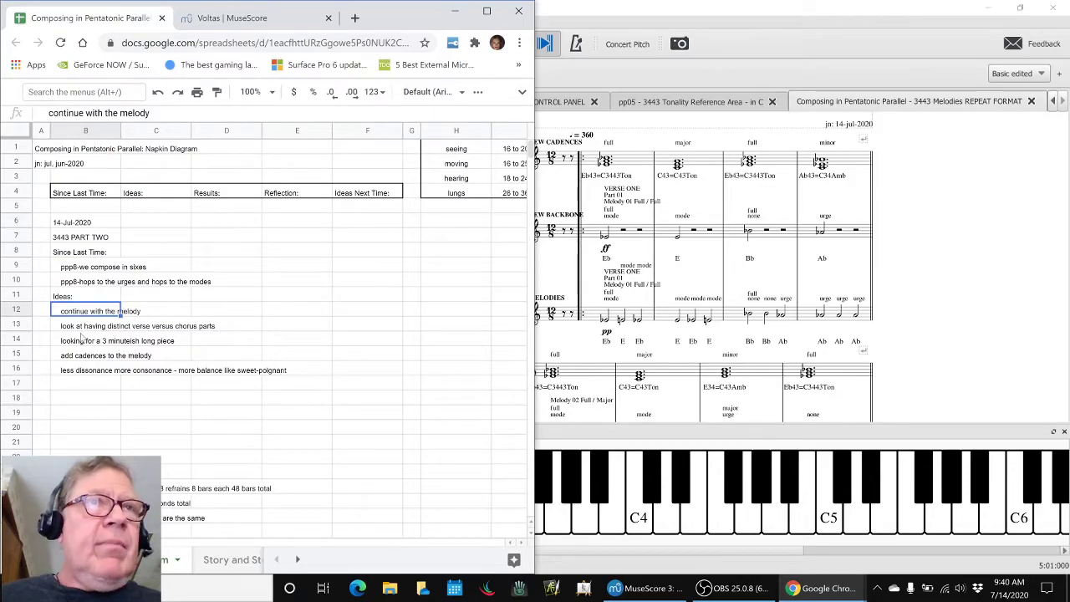
left_click(81, 329)
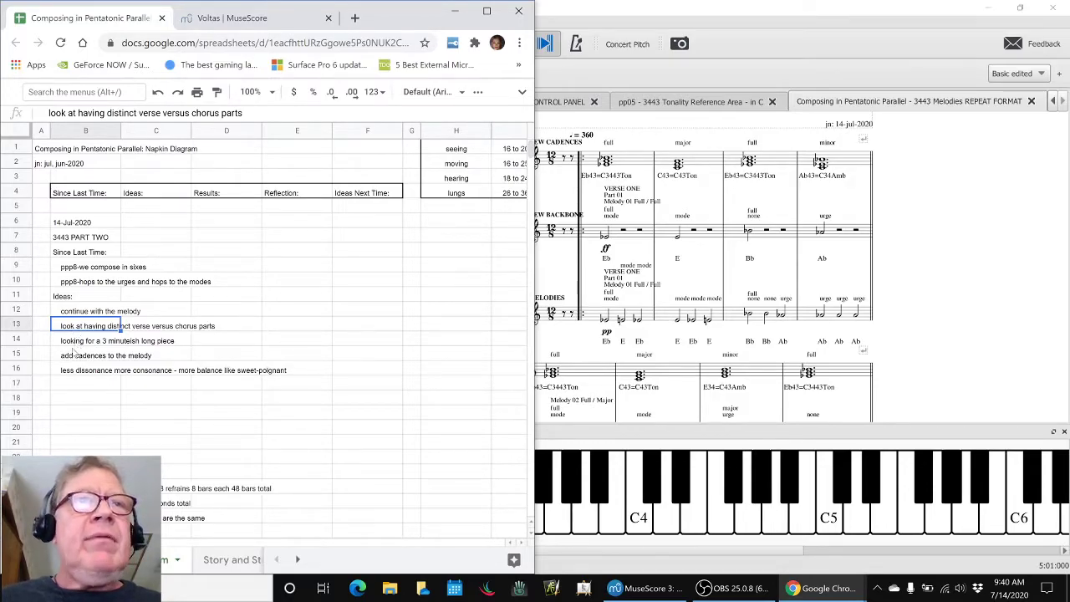
left_click(76, 358)
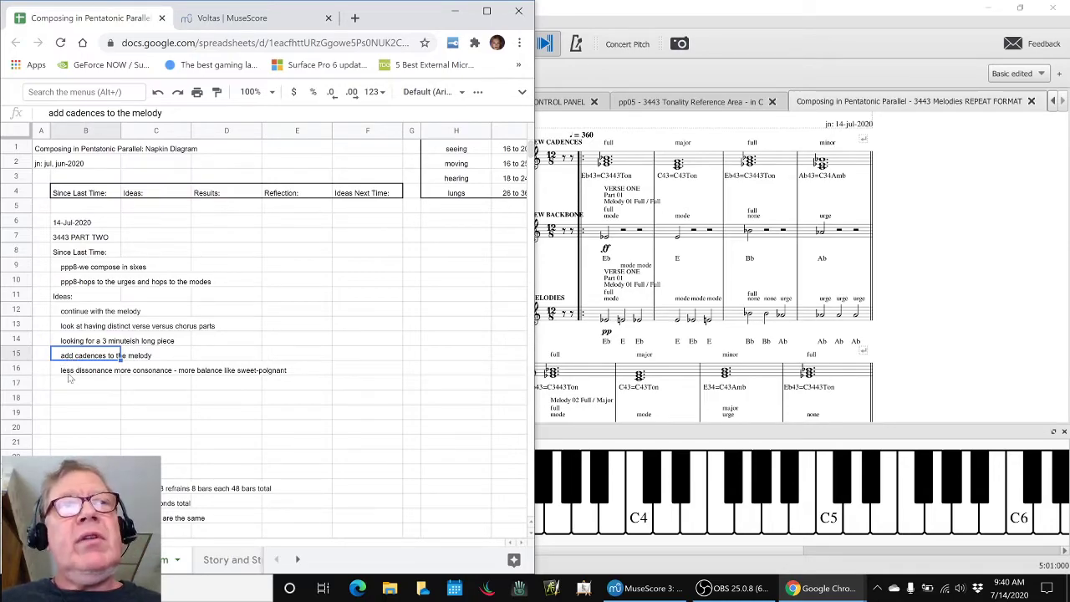
left_click(76, 376)
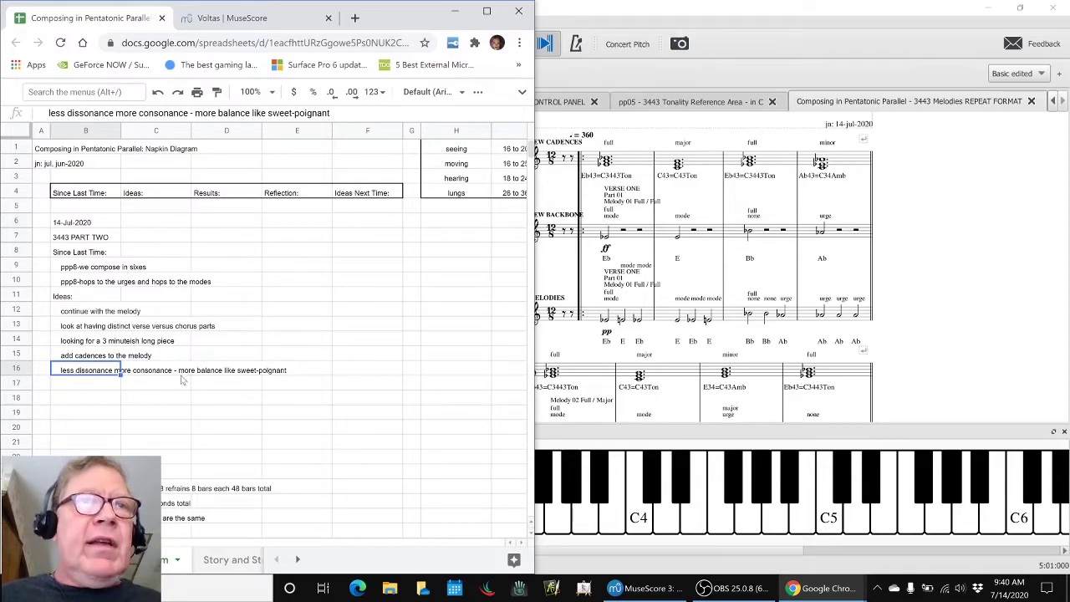
scroll(159, 411, "down", 2)
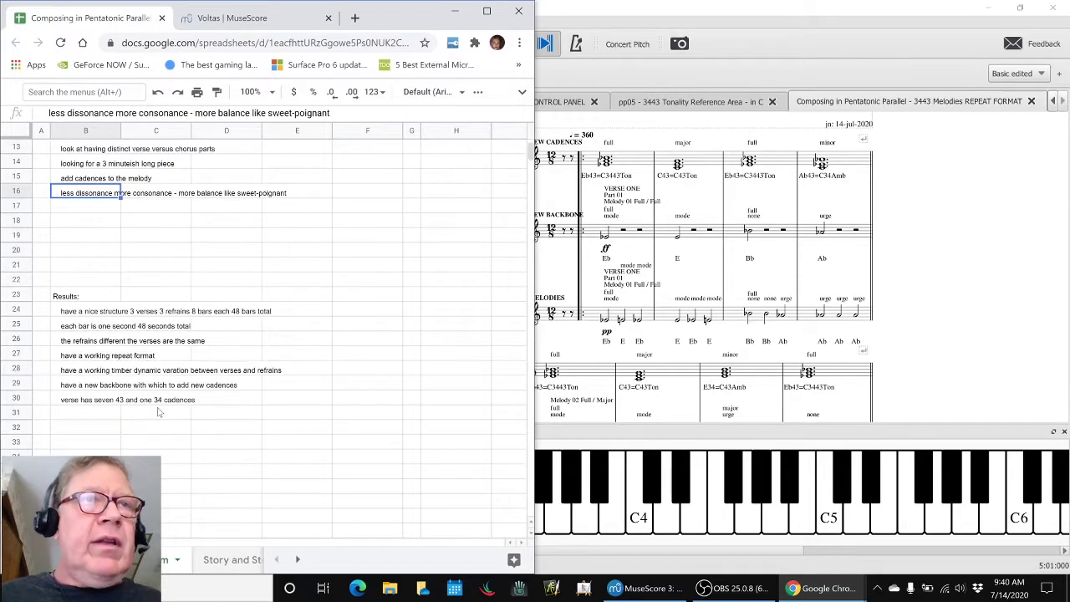
left_click(72, 316)
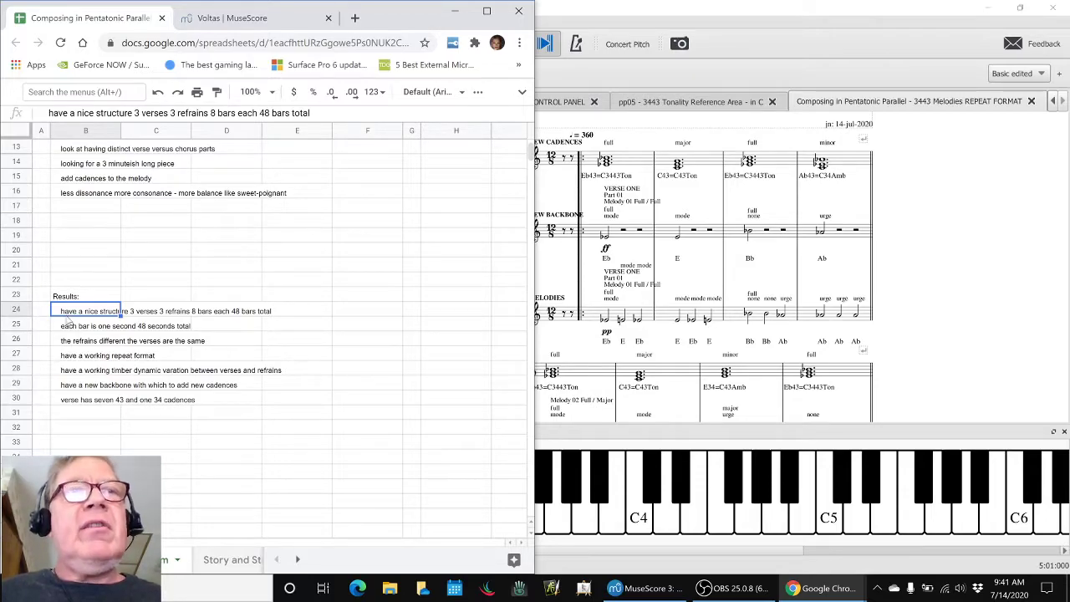
left_click(66, 343)
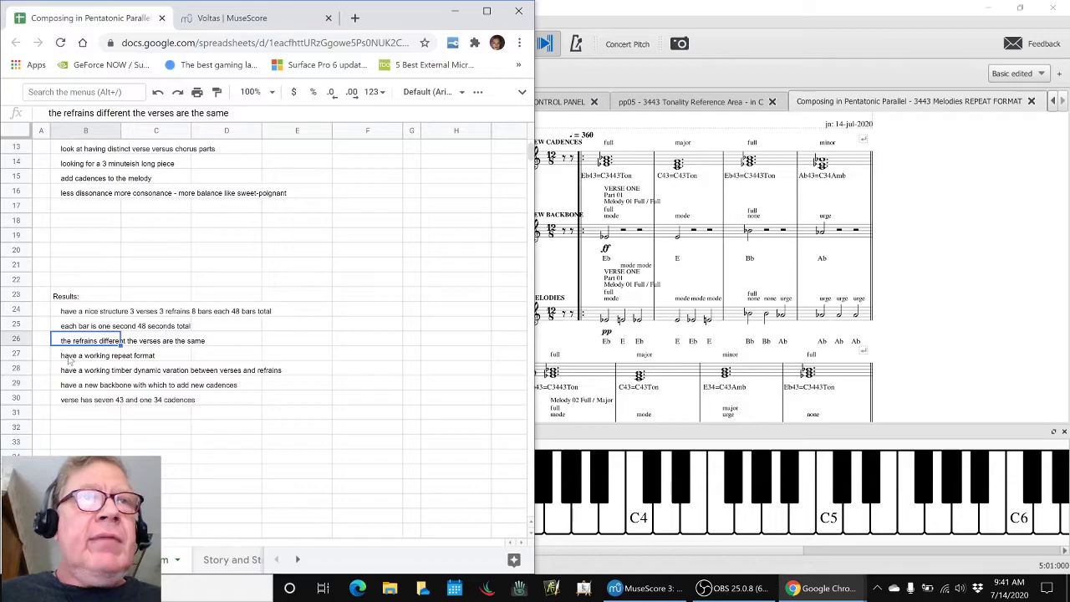
left_click(72, 360)
left_click(73, 373)
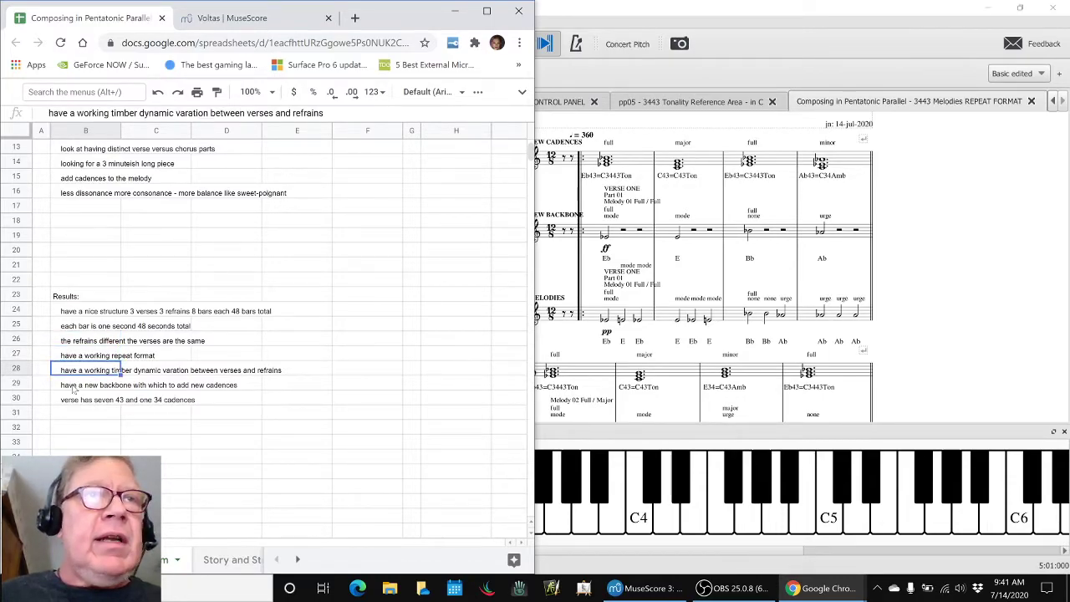
left_click(73, 387)
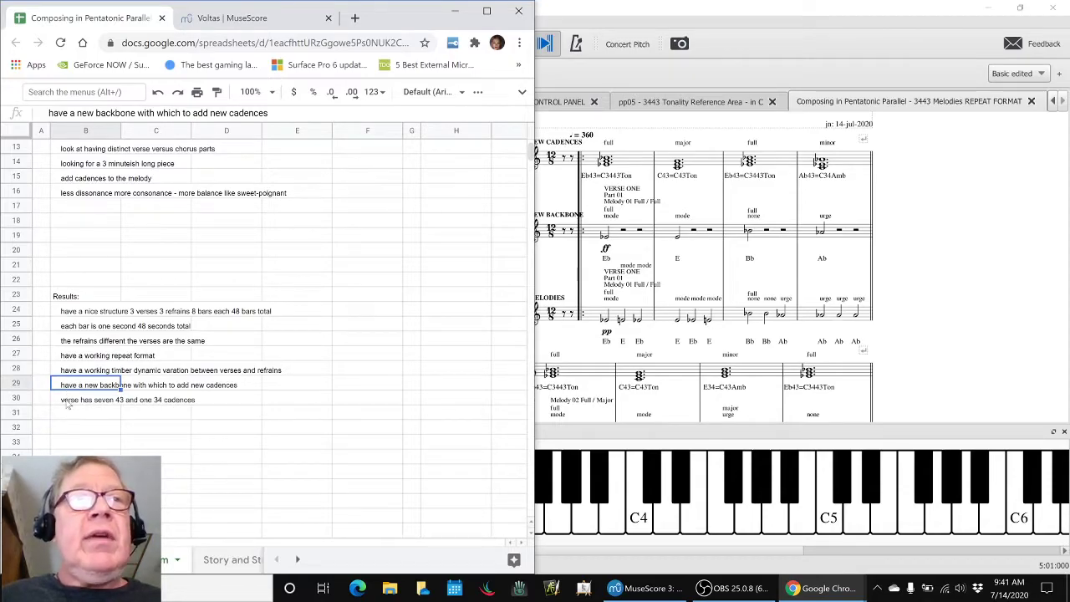
left_click(68, 402)
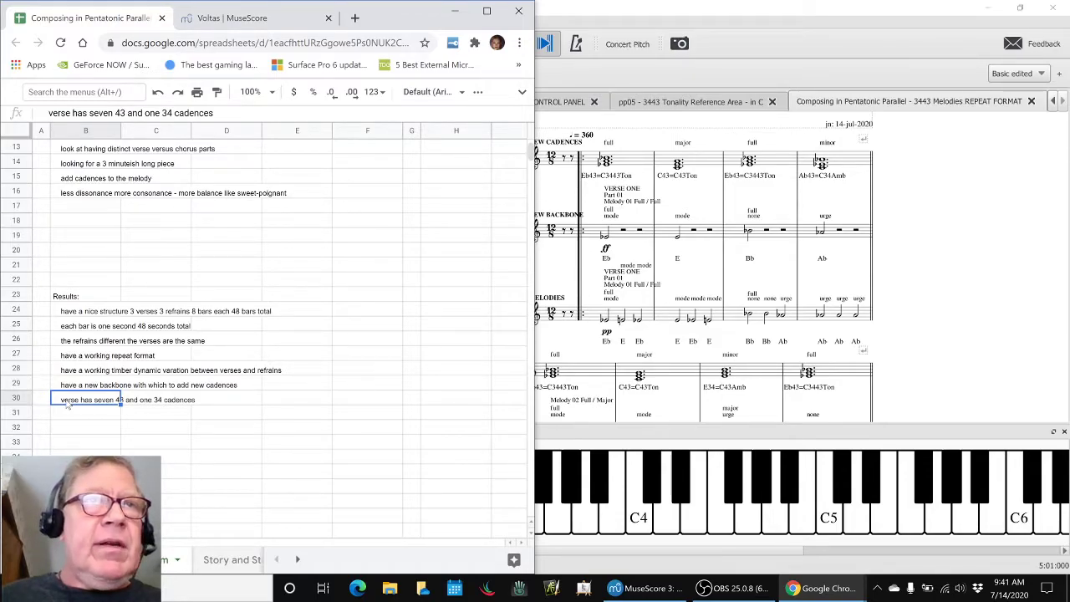
left_click(1033, 309)
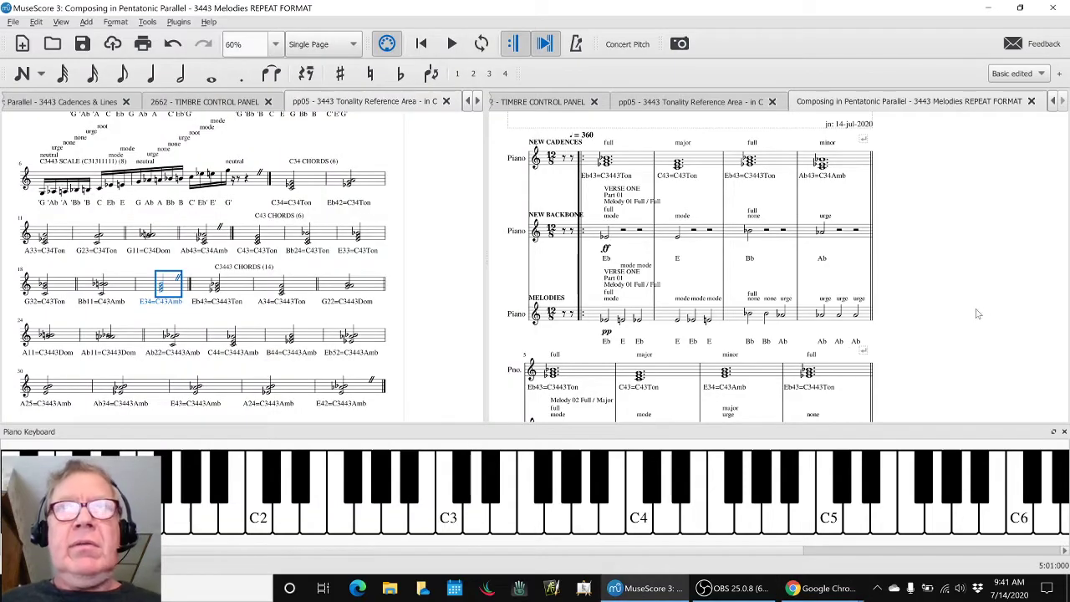
left_click(422, 199)
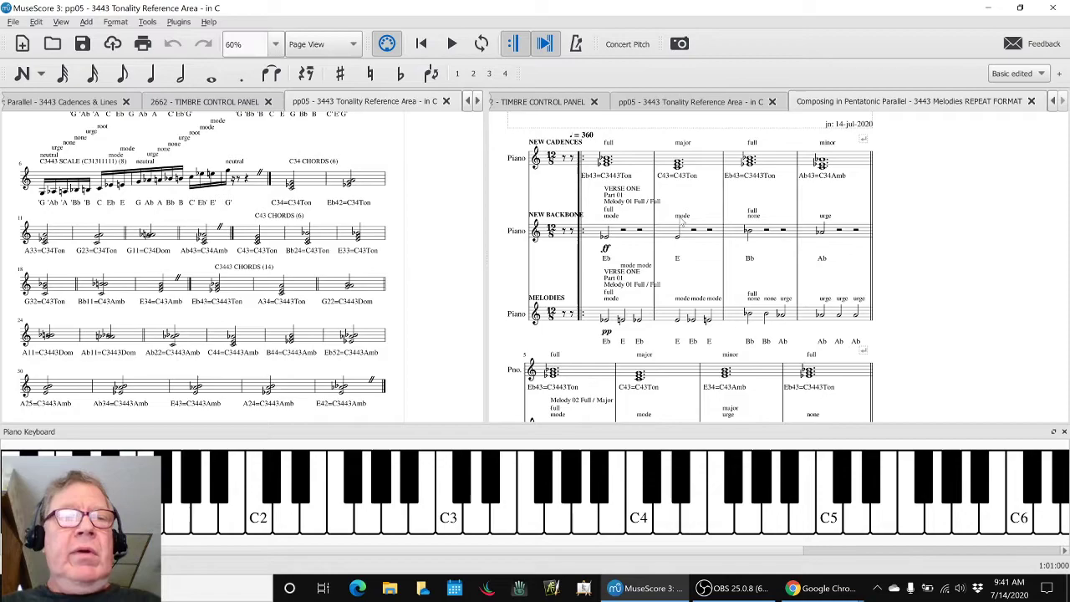
key("alt+Tab")
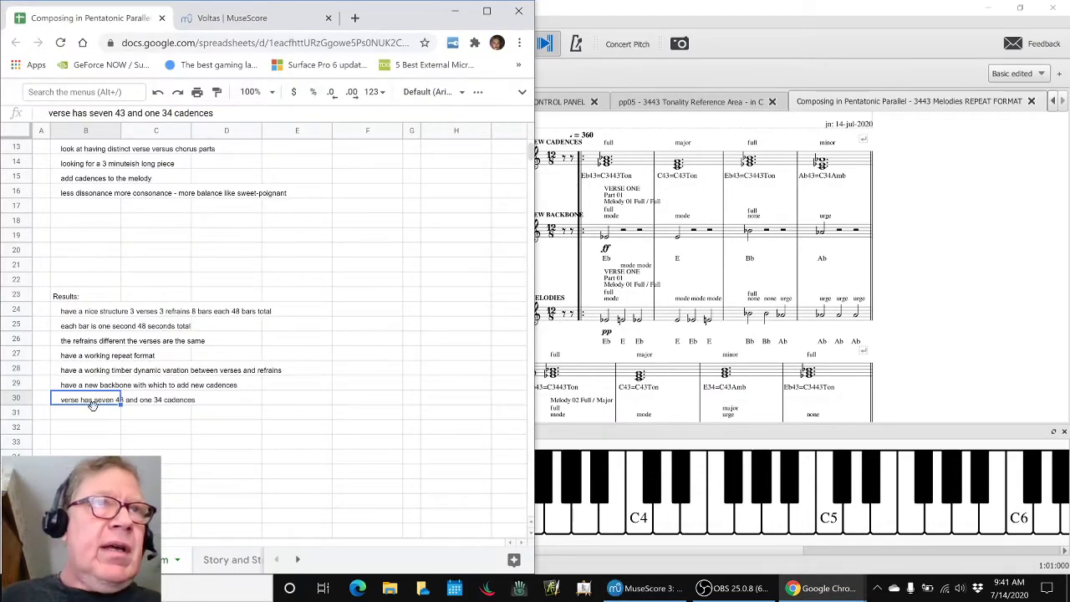
Enter 'Ideas next Steps:' in B32 and 'add cadences to the refrains - more dissonance in the blend' in B33
left_click(89, 430)
type("(")
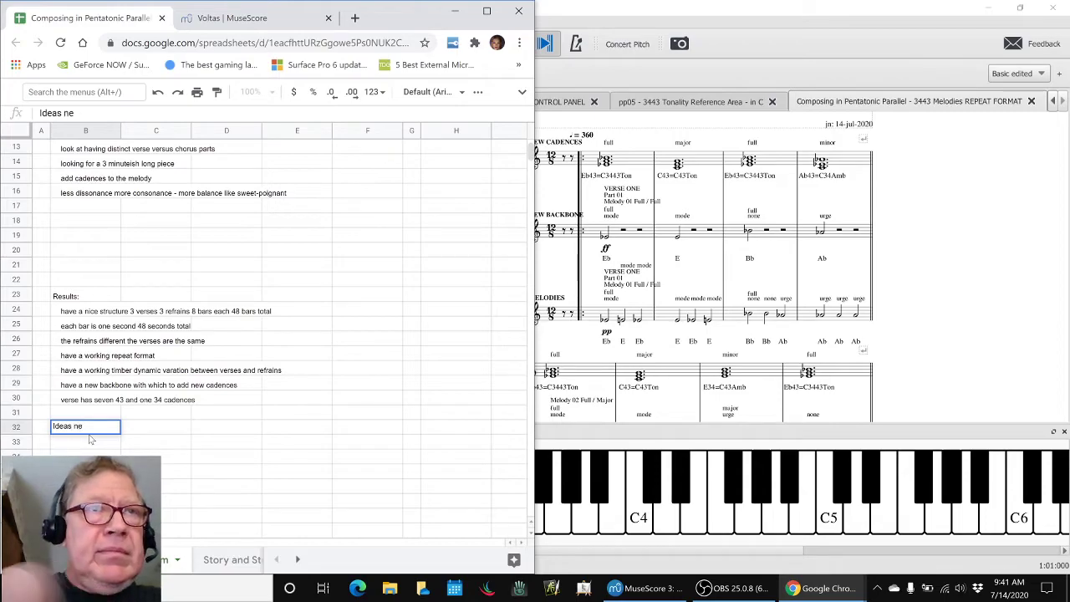
type("xt Ste")
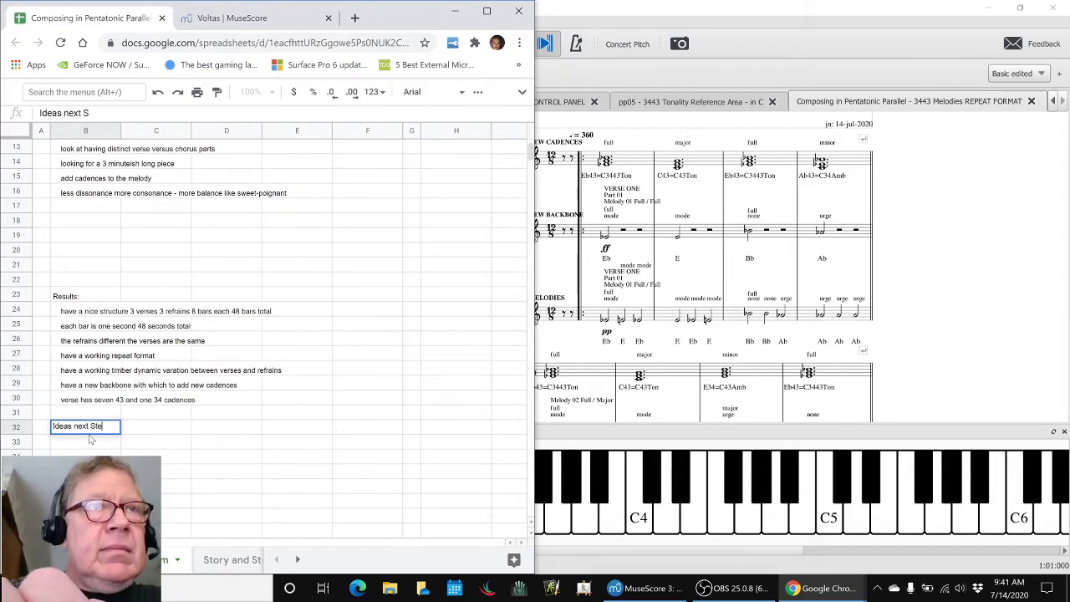
type("ps:")
key("Return")
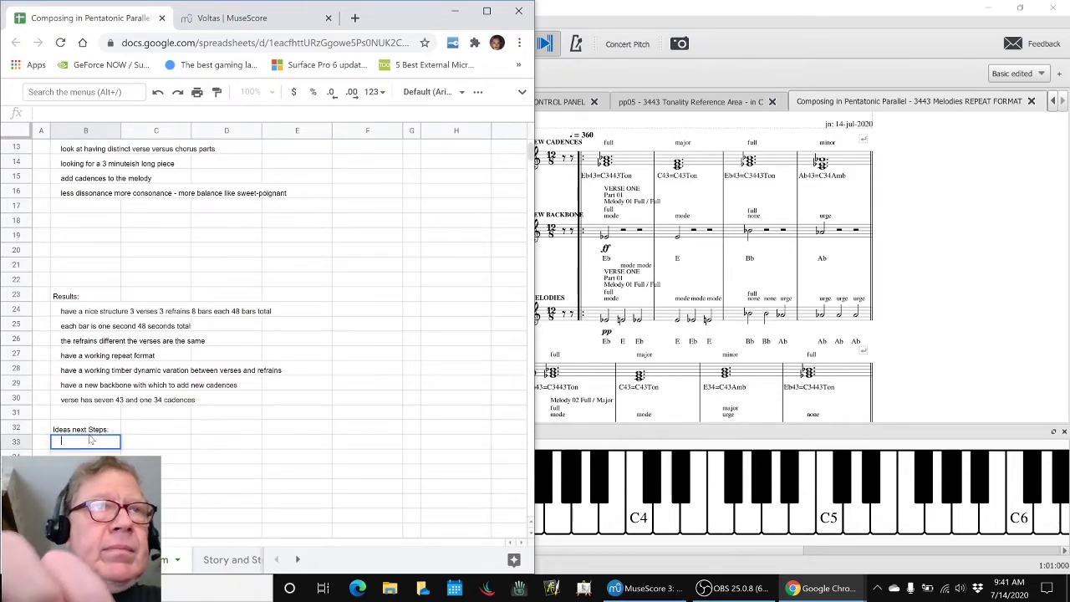
type("add cadences t")
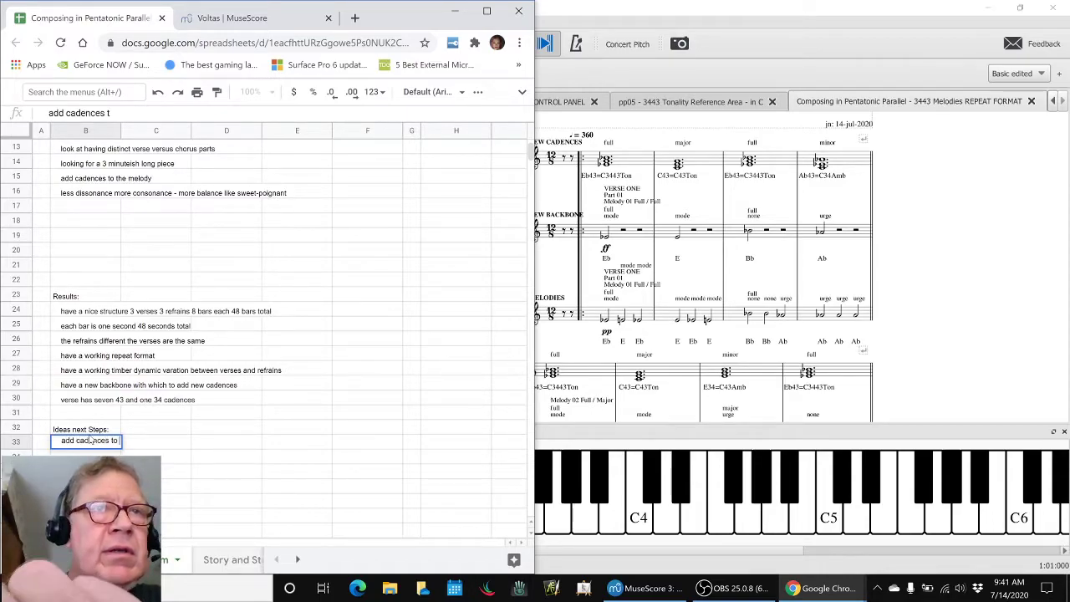
type("o the ref")
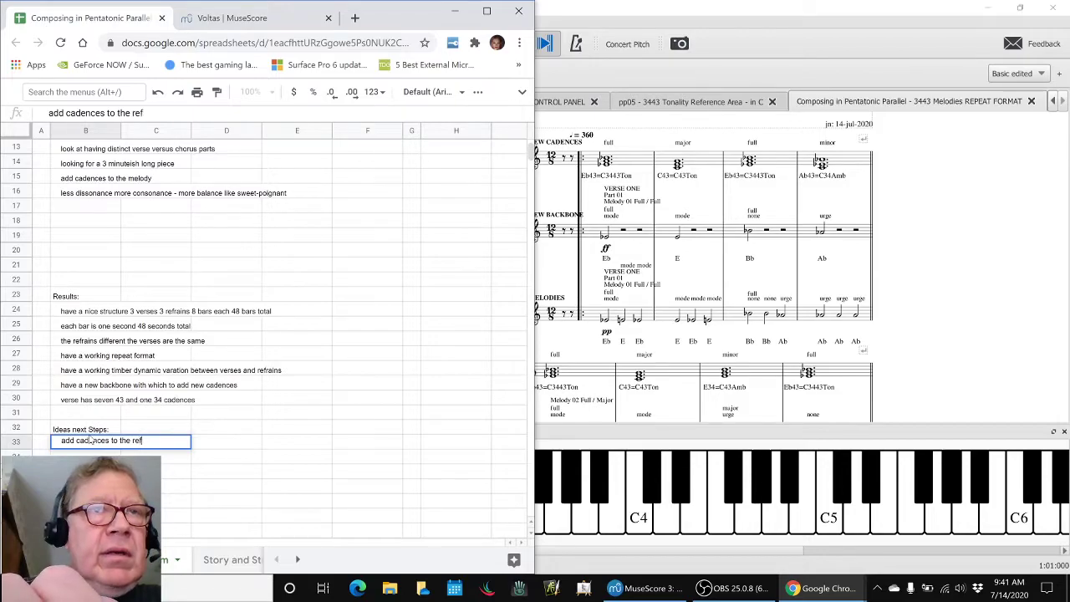
type("rains - mor")
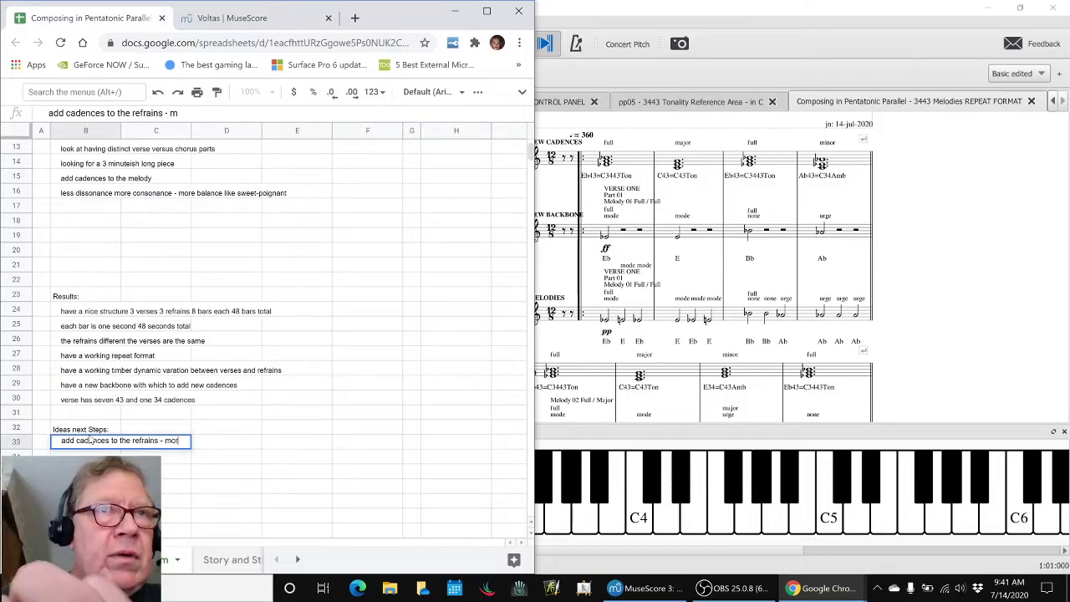
type("e disso")
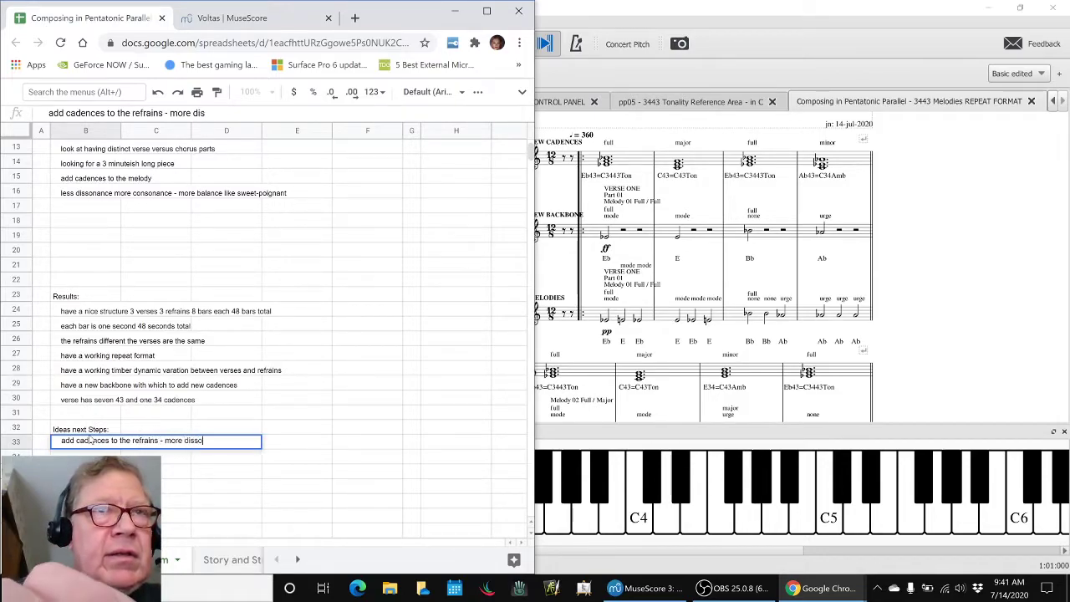
type("nance in t")
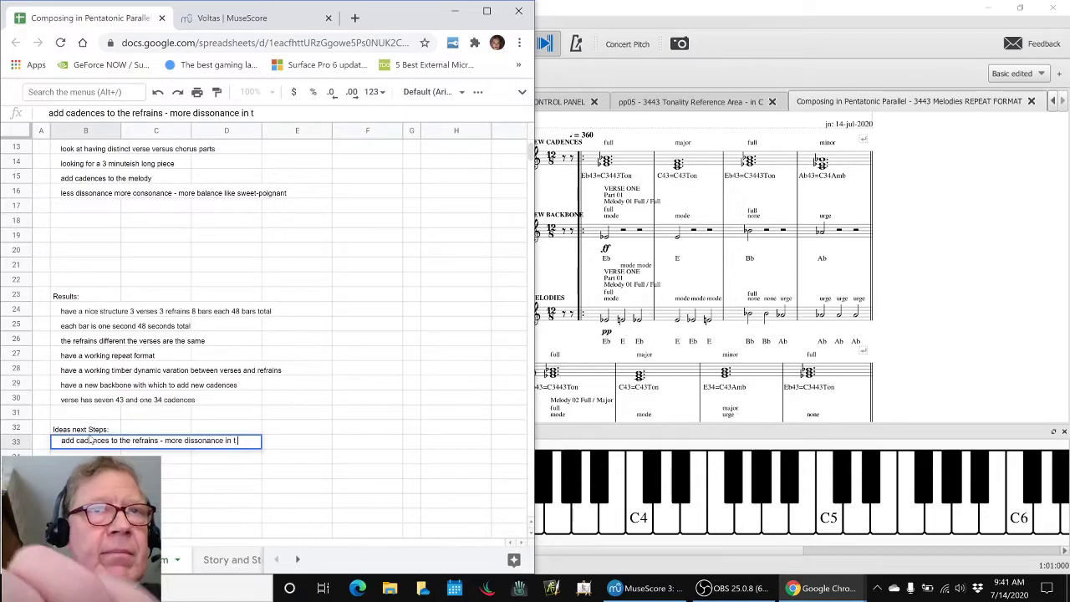
type("he blend")
key("Return")
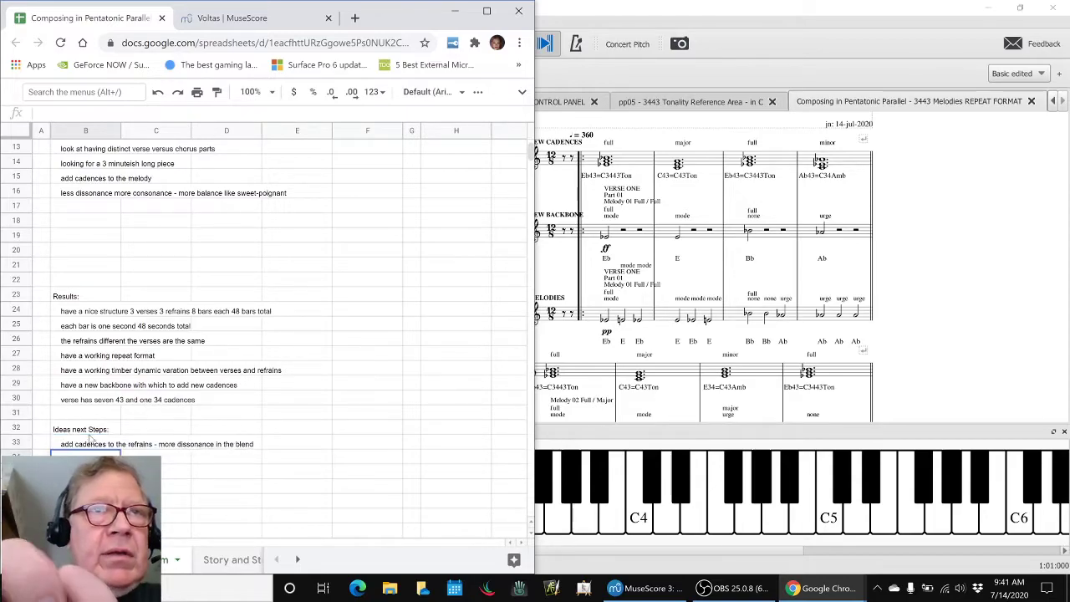
Return to the MuseScore score and select the verses-and-refrains subtitle at the top
left_click(904, 240)
scroll(903, 240, "up", 1)
scroll(904, 240, "up", 2)
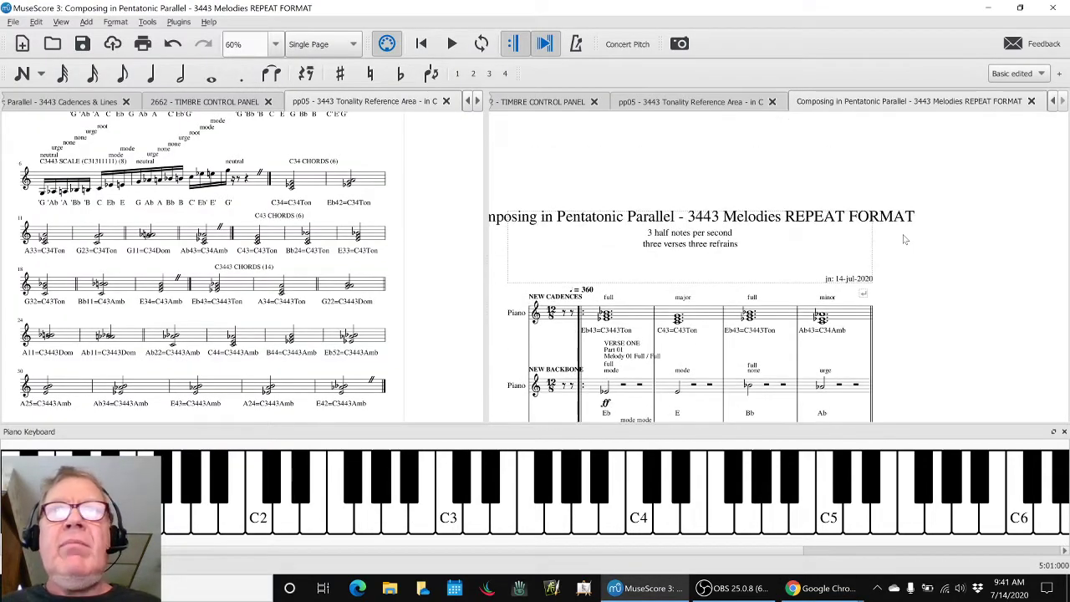
scroll(904, 240, "down", 2)
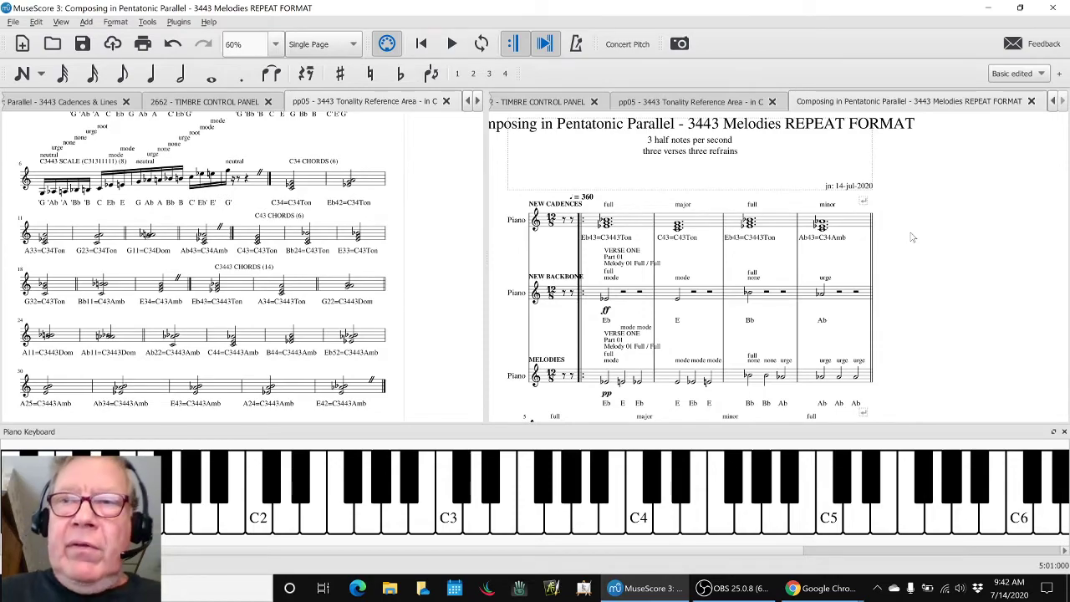
key("ctrl+Home")
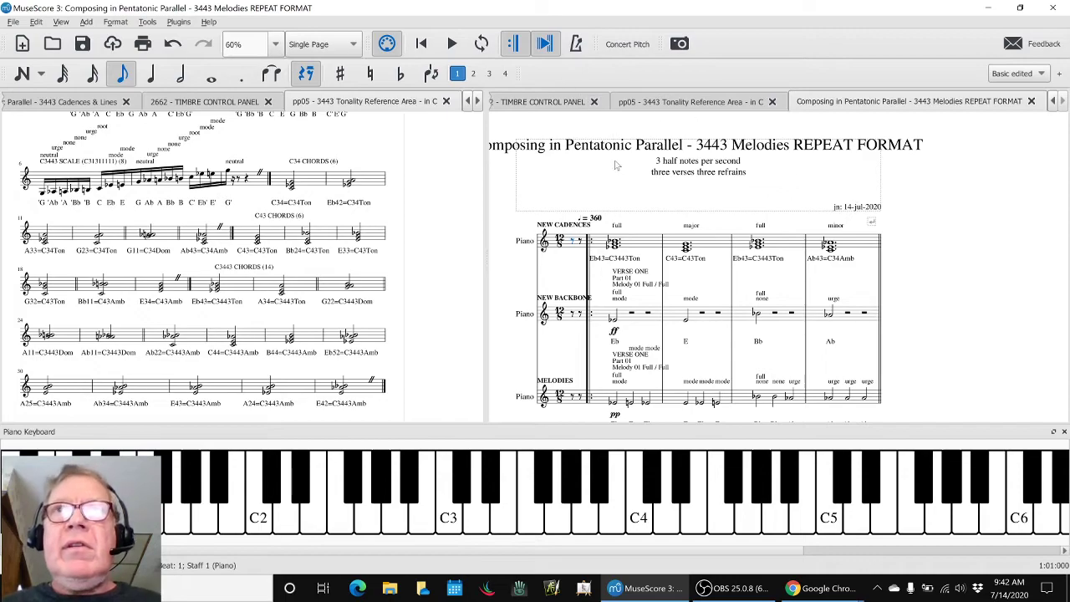
left_click(656, 174)
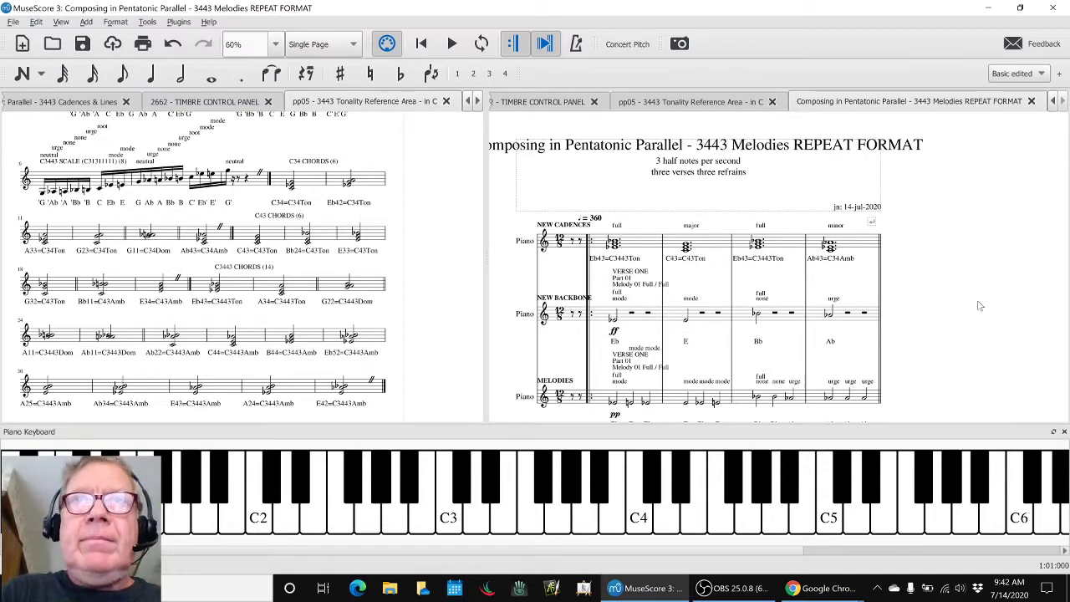
In Instruments, toggle the third Piano staff's visibility and confirm
key("i")
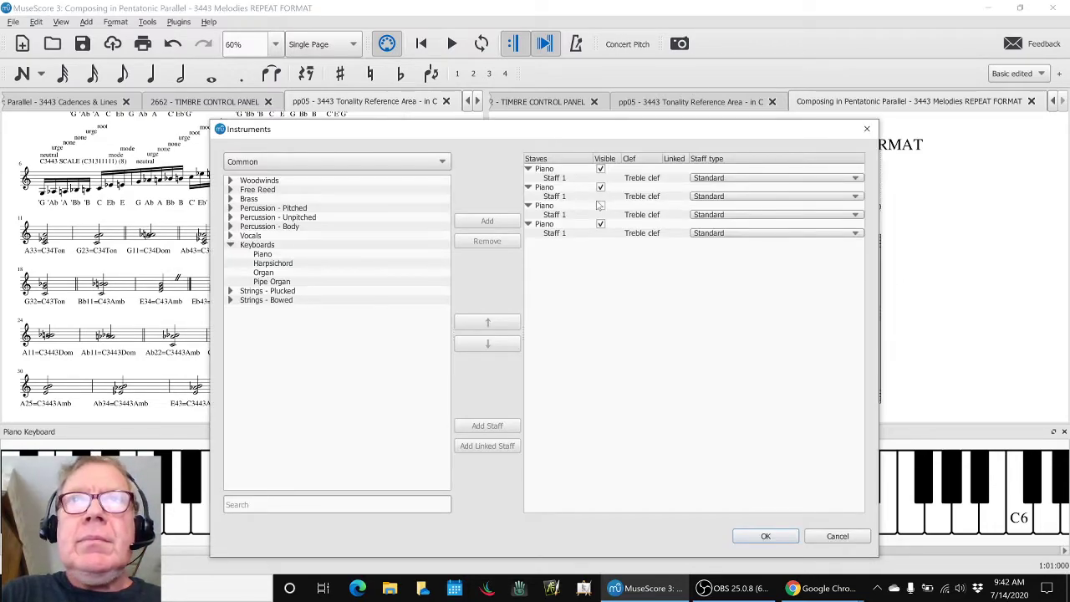
left_click(600, 204)
left_click(741, 536)
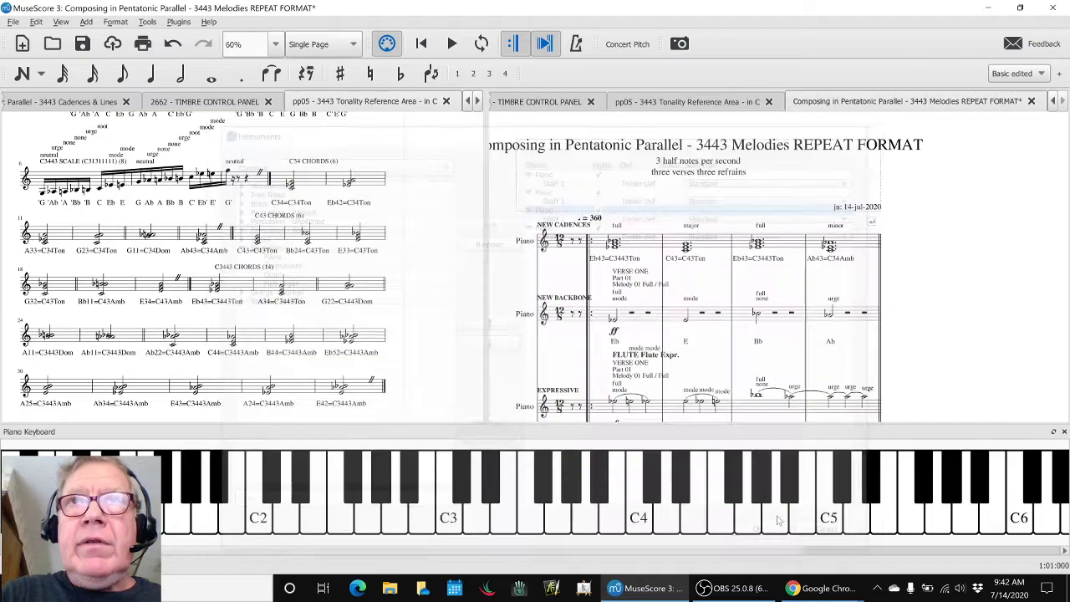
Select then deselect the opening chord and lower the system volume
left_click(645, 251)
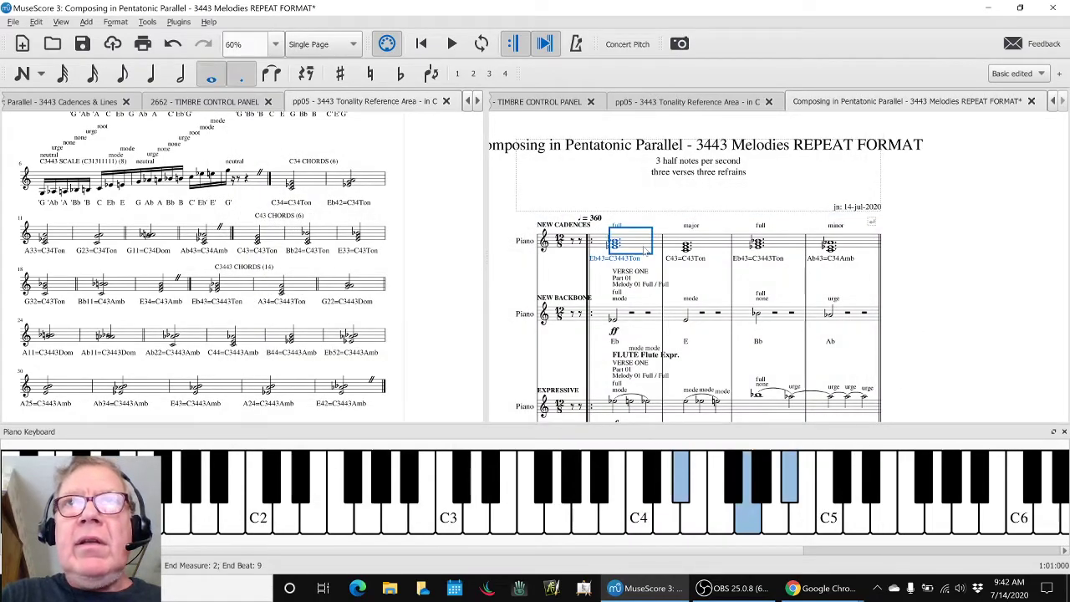
left_click(942, 311)
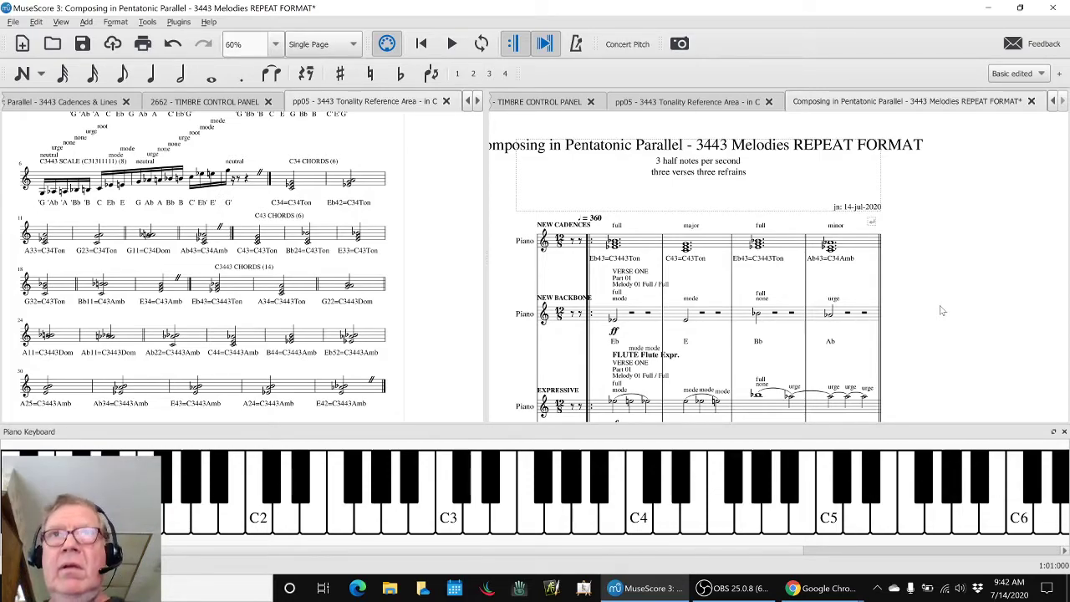
key("XF86AudioLowerVolume")
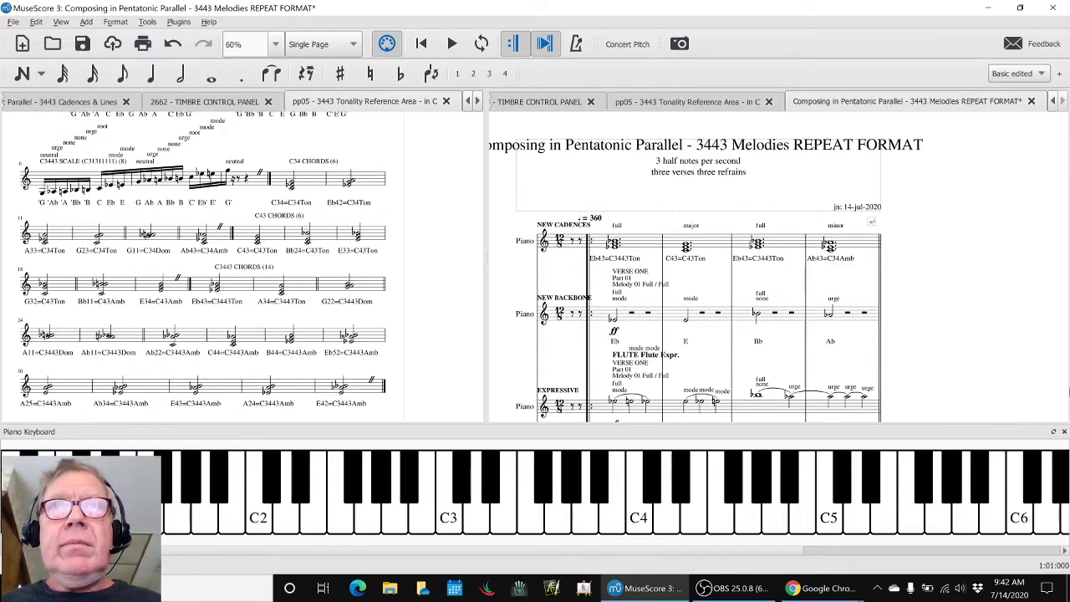
Play the score from the first chord through the final refrain, then switch to OBS
left_click(635, 250)
left_click(523, 304)
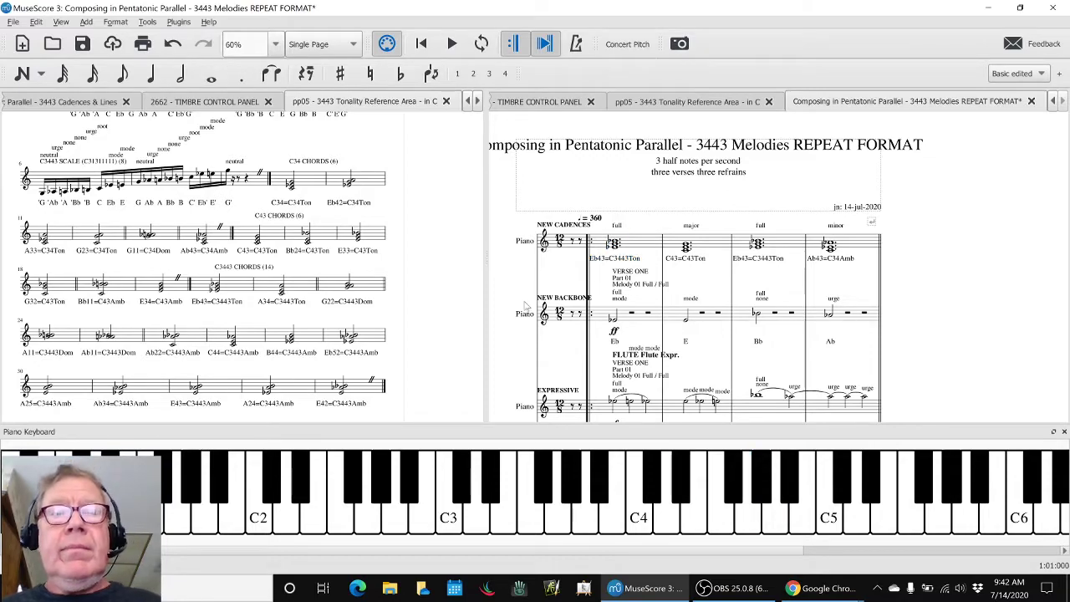
key("space")
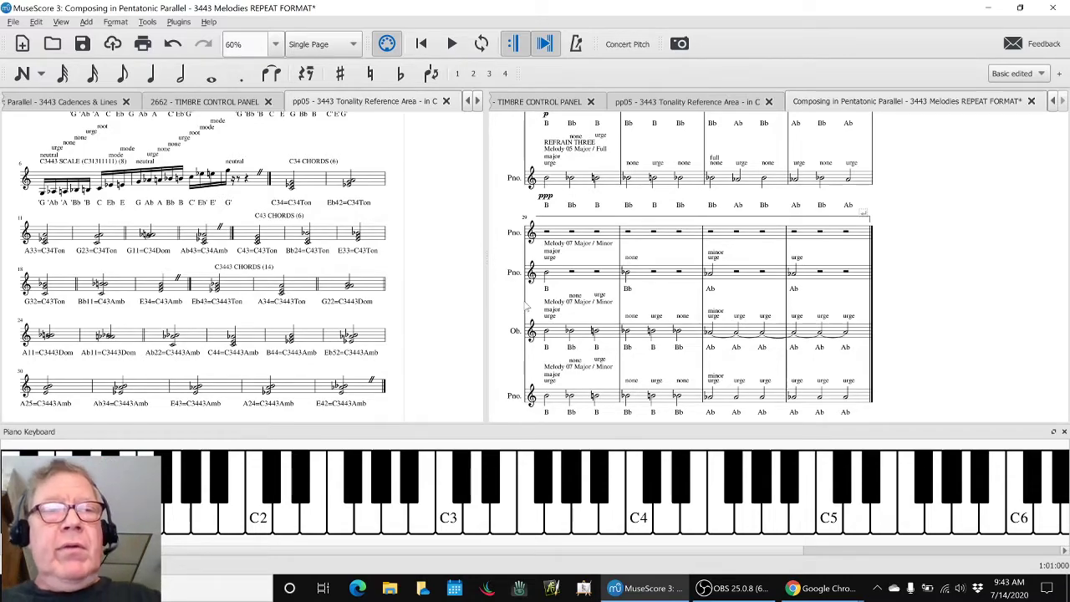
key("alt+Tab")
key("alt+Tab")
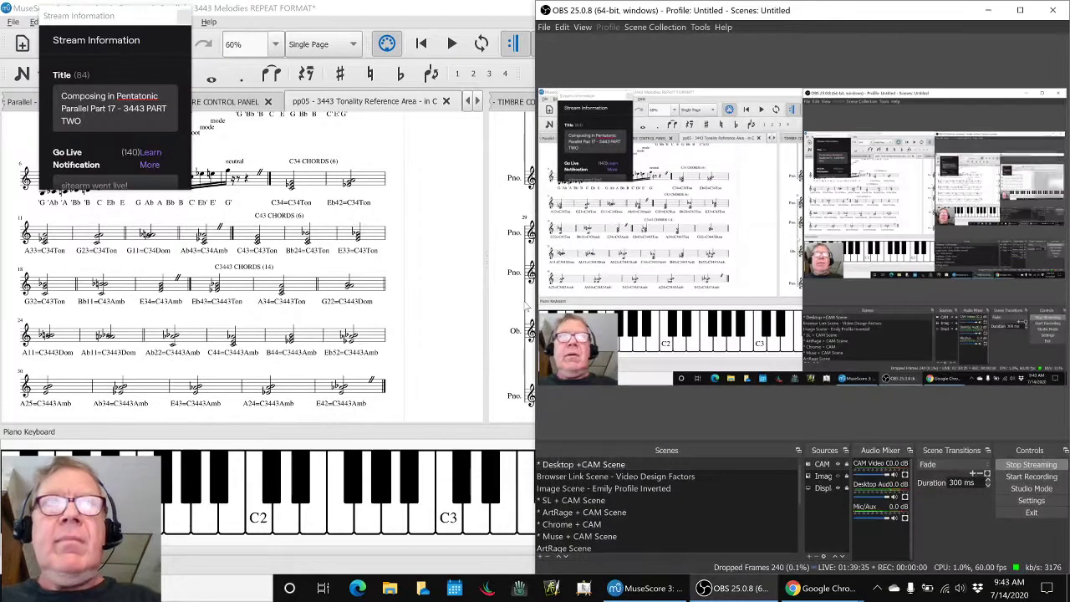